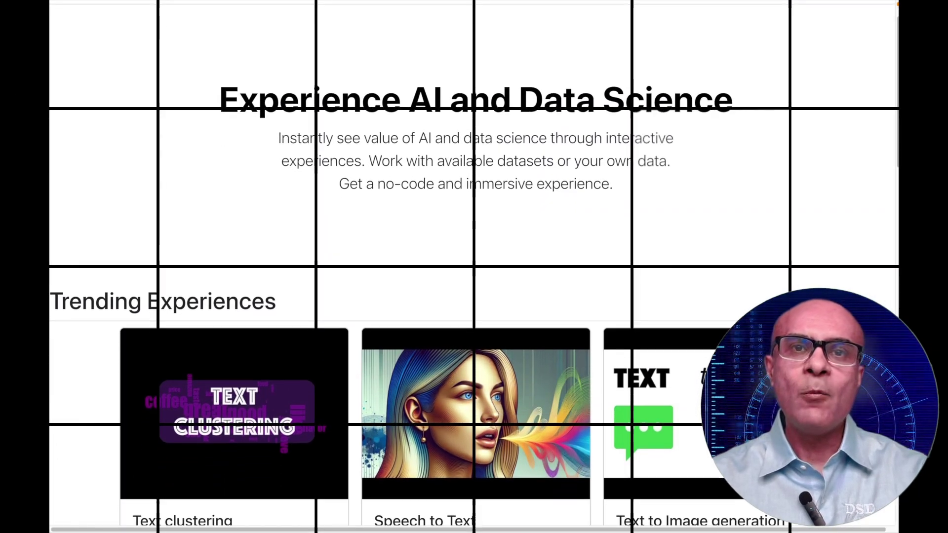
# Scroll to Trending Experiences and highlight the Speech to Text card heading
pyautogui.scroll(-5, 474, 267)
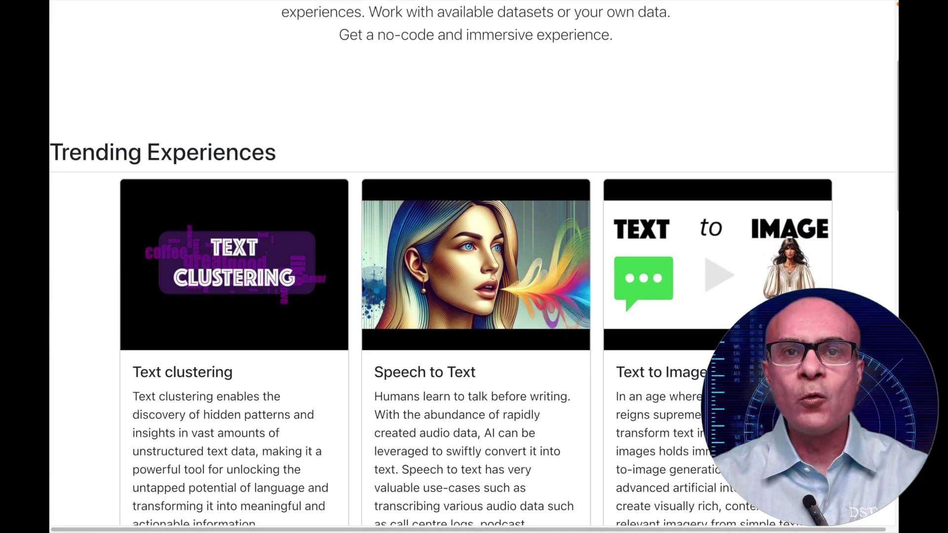
pyautogui.scroll(-2, 390, 305)
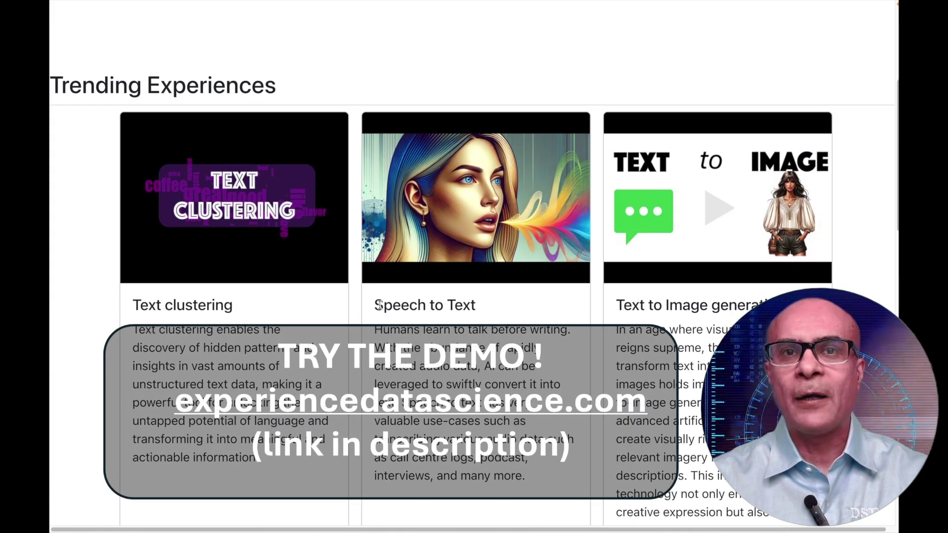
pyautogui.tripleClick(390, 304)
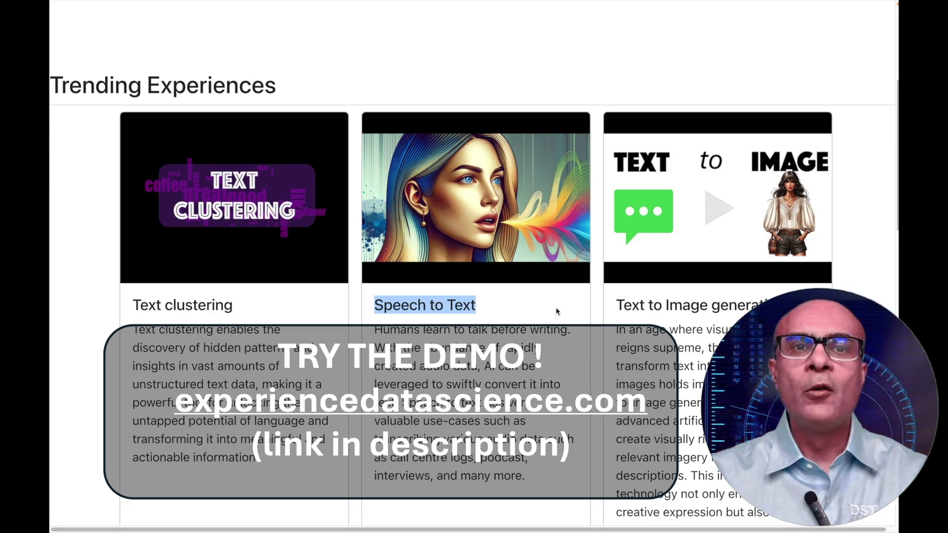
pyautogui.scroll(-1, 556, 311)
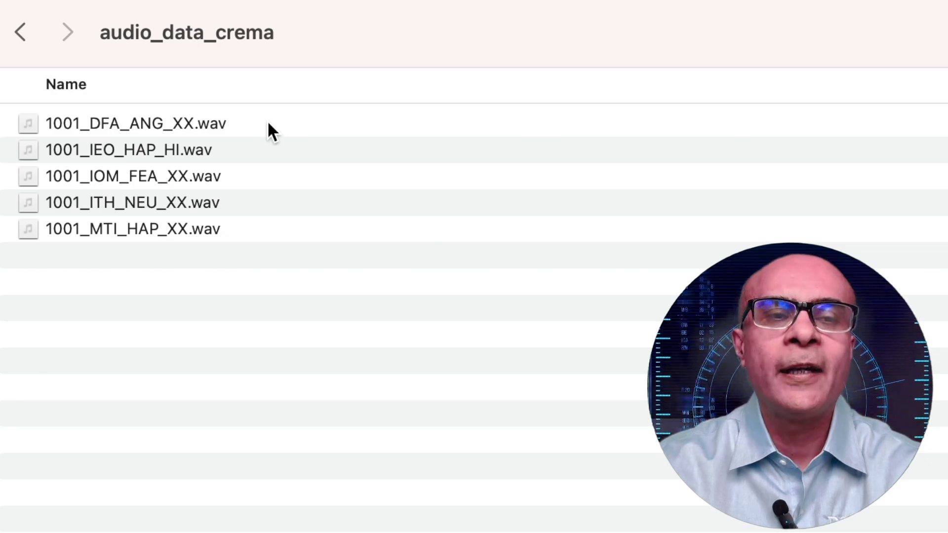
pyautogui.click(267, 123)
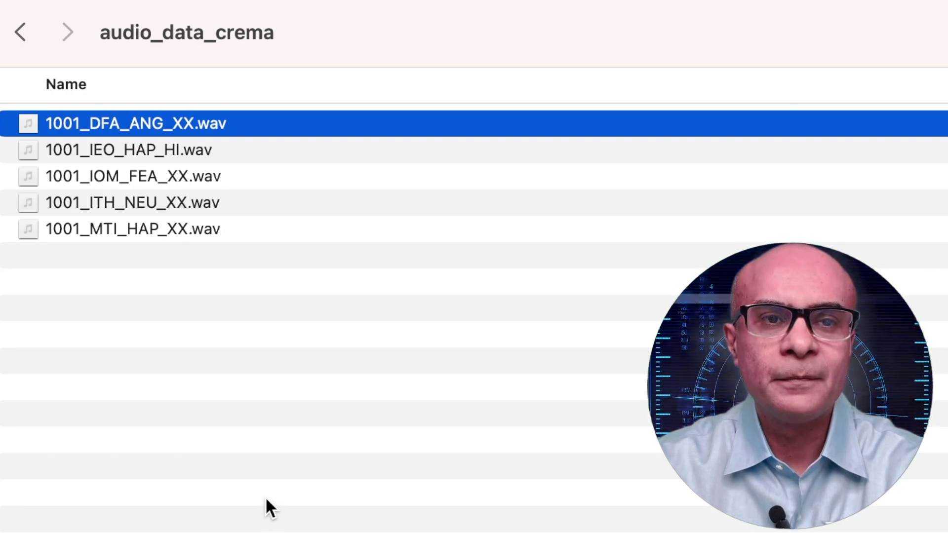
pyautogui.click(218, 152)
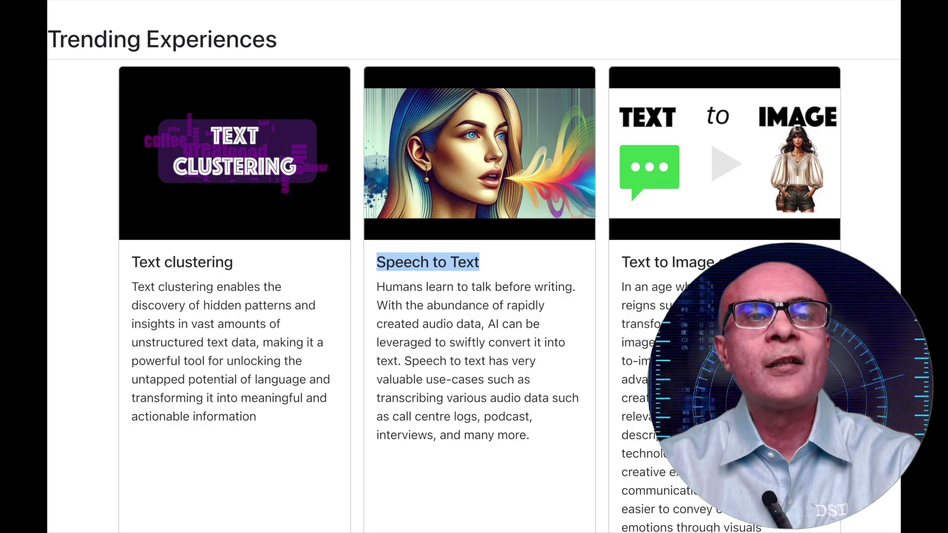
# Open the Speech to Text demo, select the speech_to_text dataset, and choose Add > Using Audio
pyautogui.scroll(-3, 495, 403)
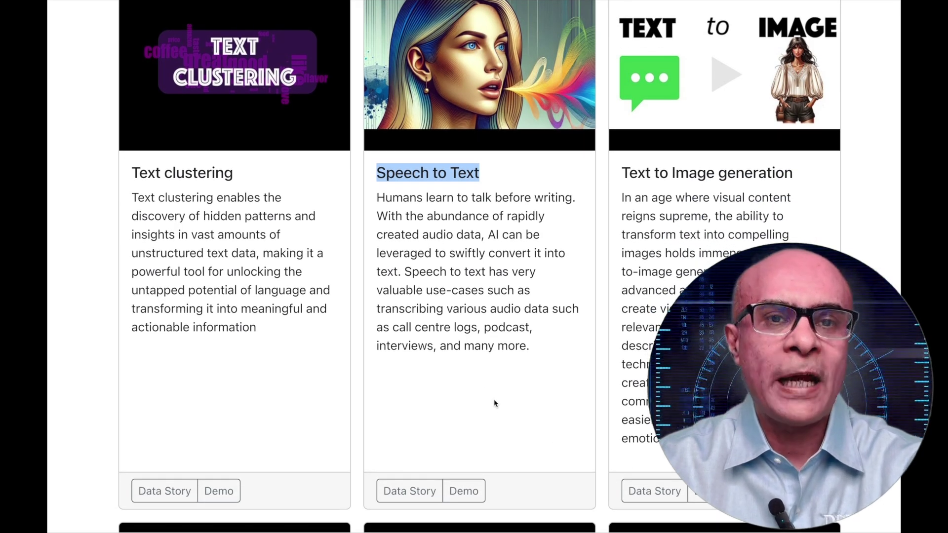
pyautogui.click(483, 390)
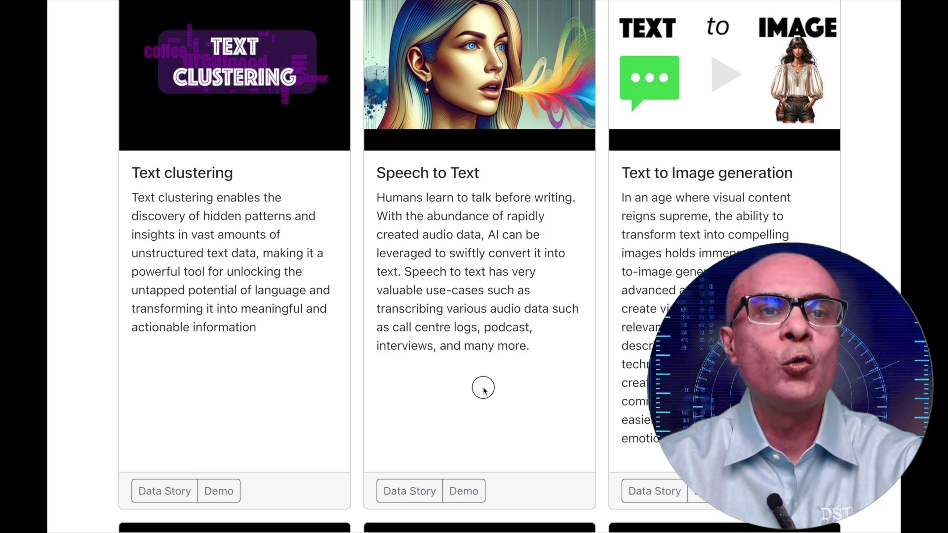
pyautogui.click(465, 491)
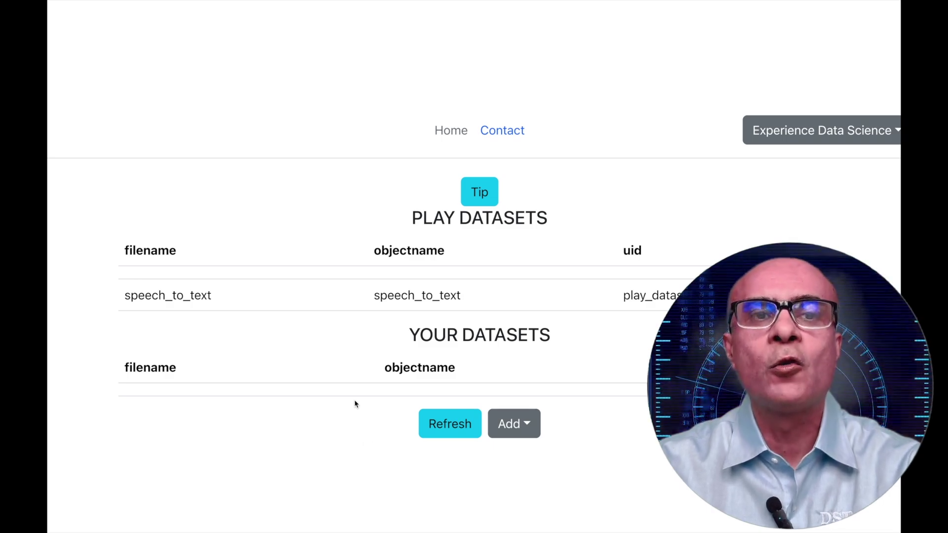
pyautogui.click(325, 304)
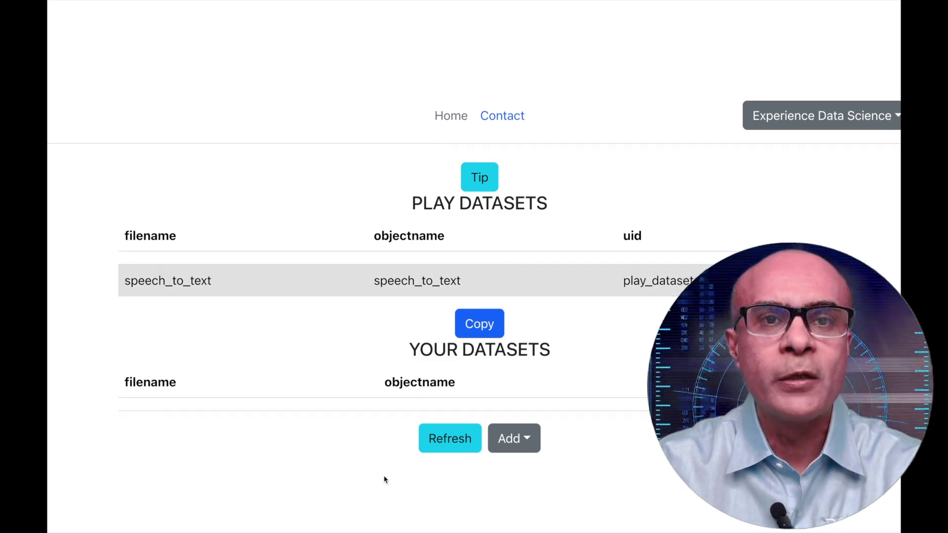
pyautogui.click(533, 448)
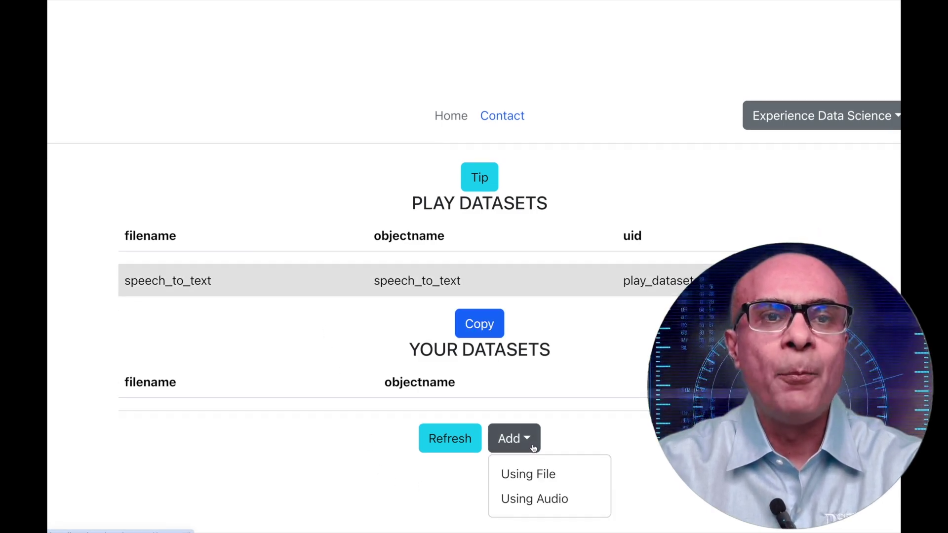
pyautogui.click(533, 502)
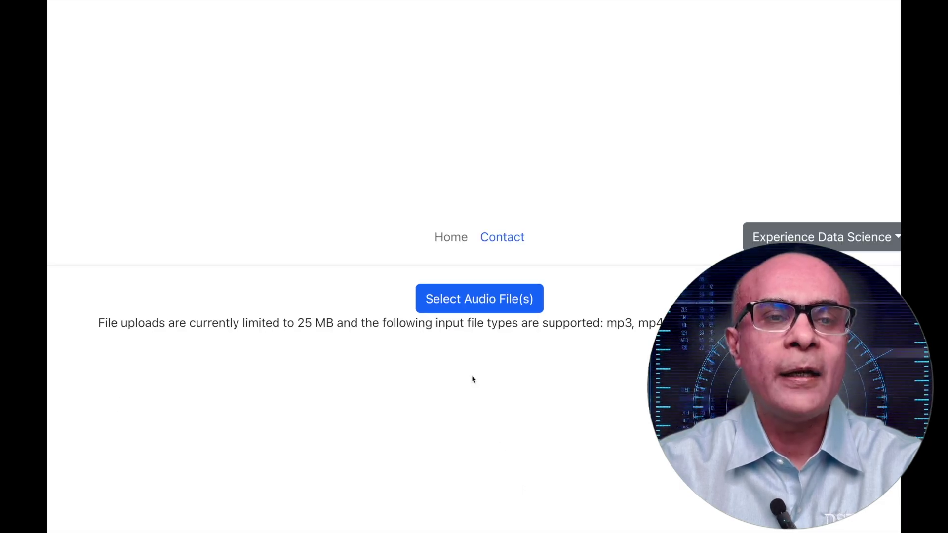
# Upload all five .wav files from audio_data_crema as a datasource, then go back to the datasets page
pyautogui.click(459, 310)
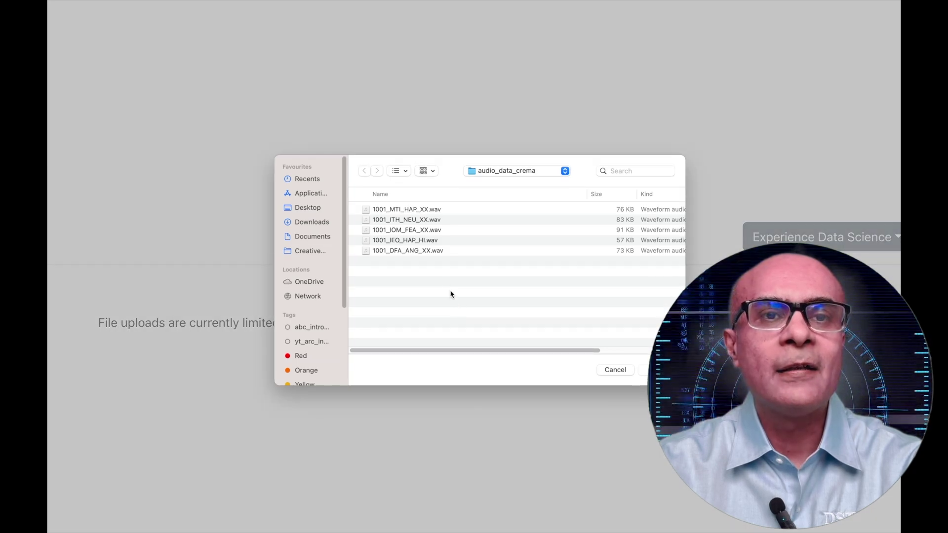
pyautogui.click(429, 209)
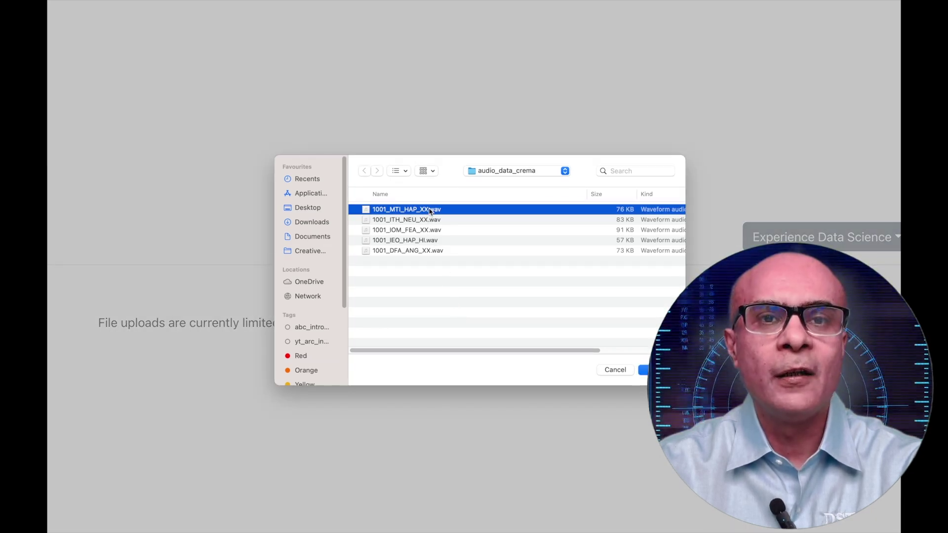
pyautogui.press('super+a')
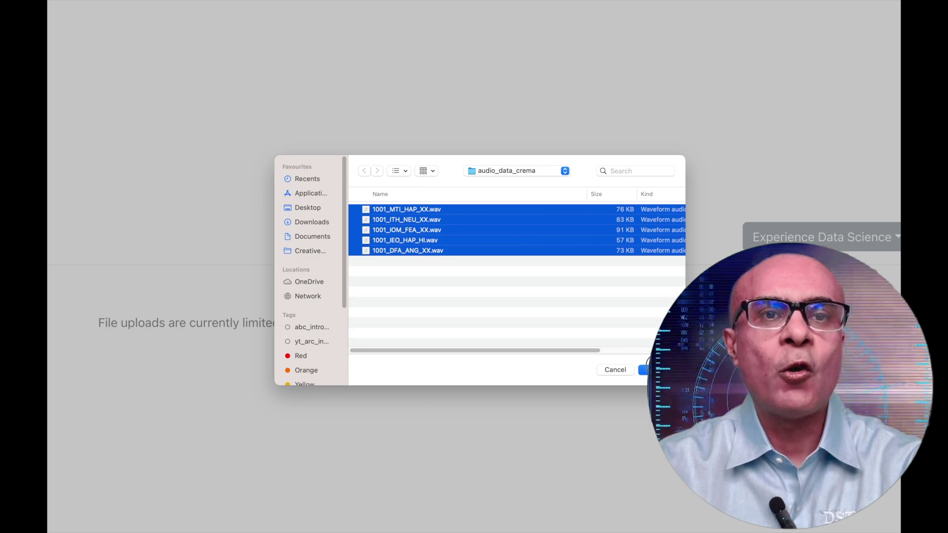
pyautogui.press('Return')
pyautogui.click(543, 192)
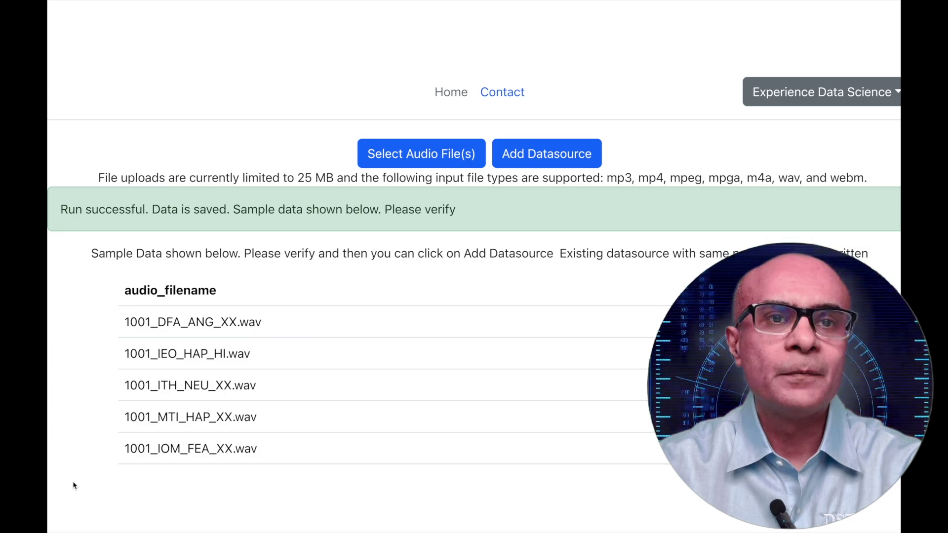
pyautogui.rightClick(73, 482)
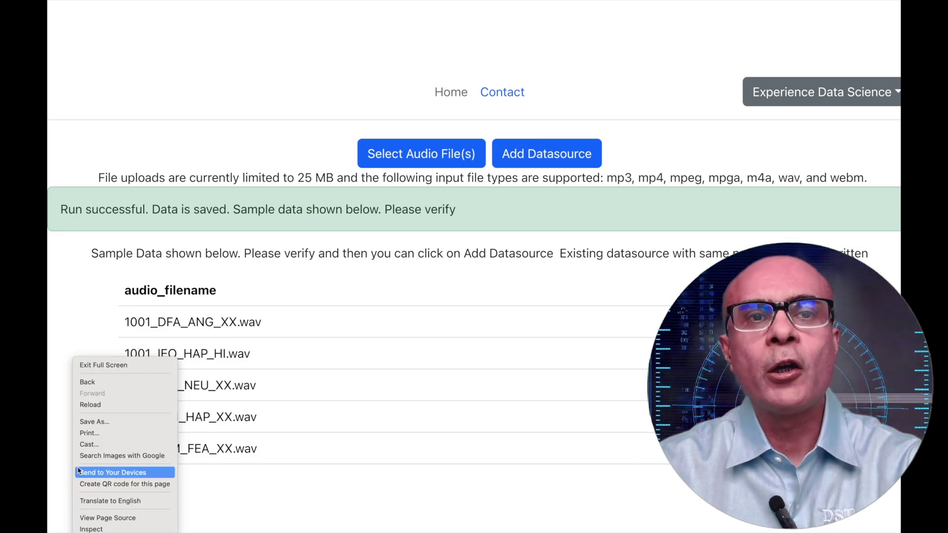
pyautogui.click(96, 384)
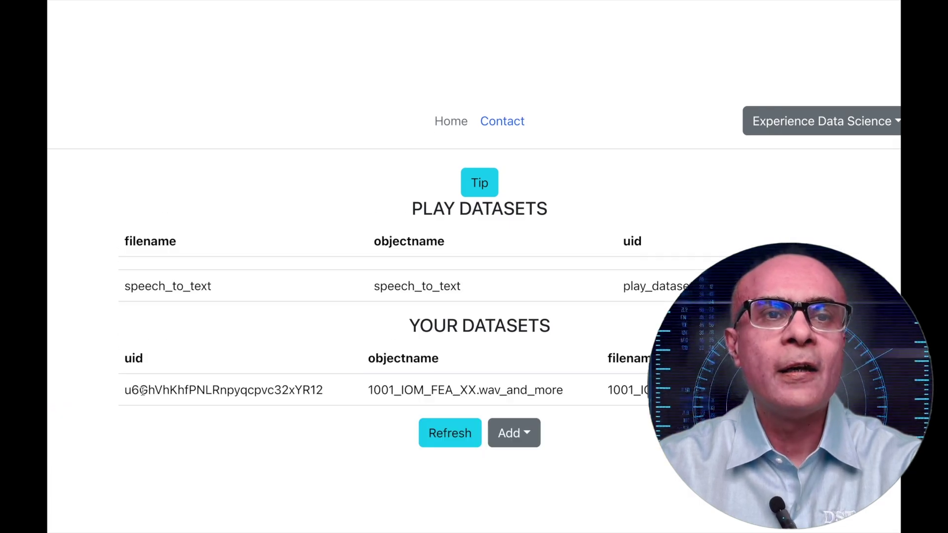
# Run the Analytics data display on the wav dataset with 10 records, all columns, sharable output
pyautogui.click(142, 391)
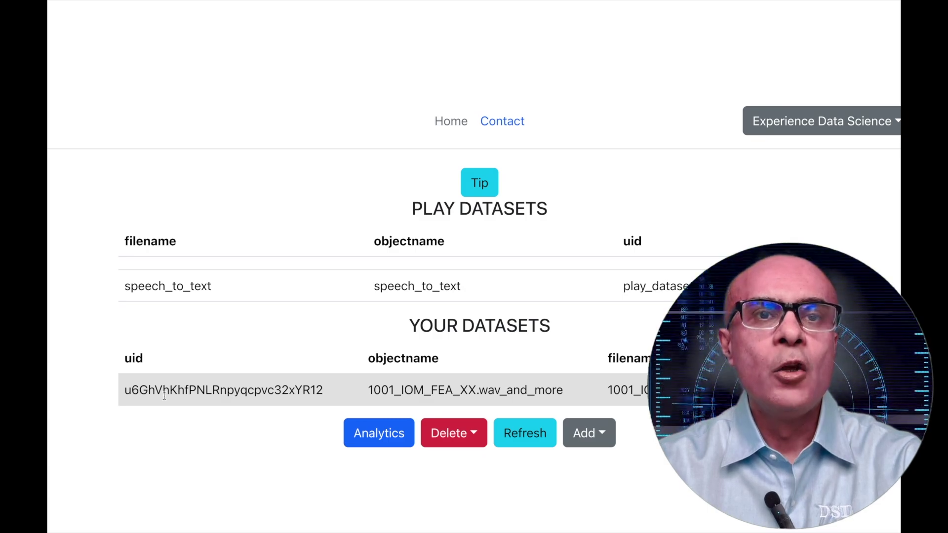
pyautogui.click(368, 436)
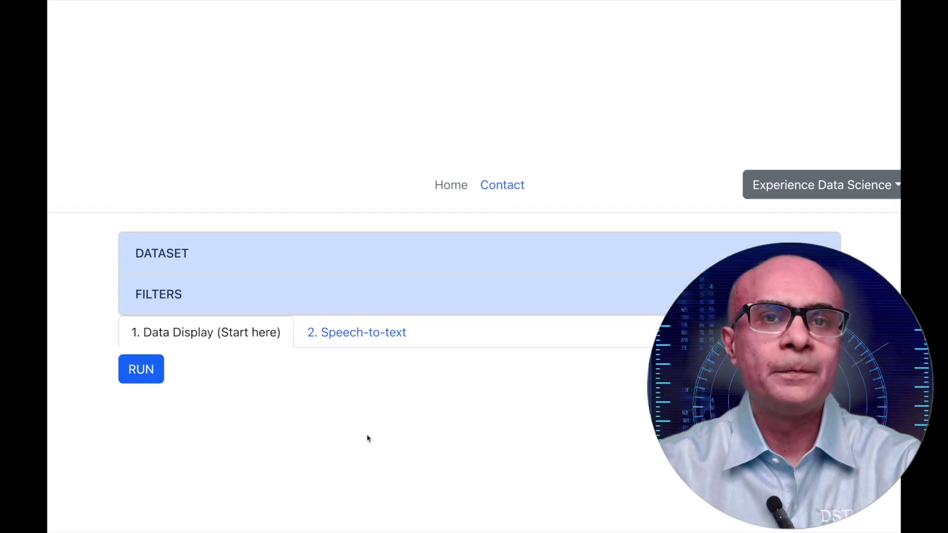
pyautogui.click(154, 379)
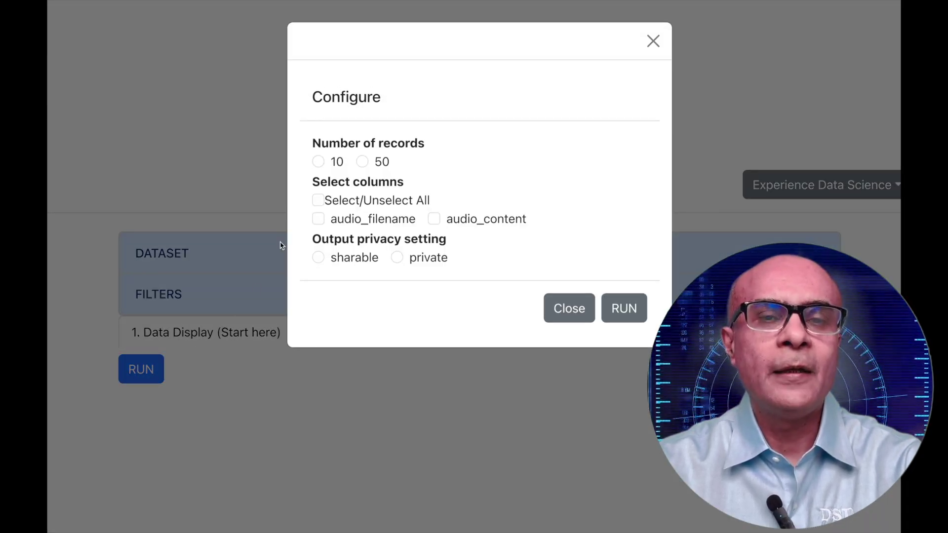
pyautogui.click(319, 162)
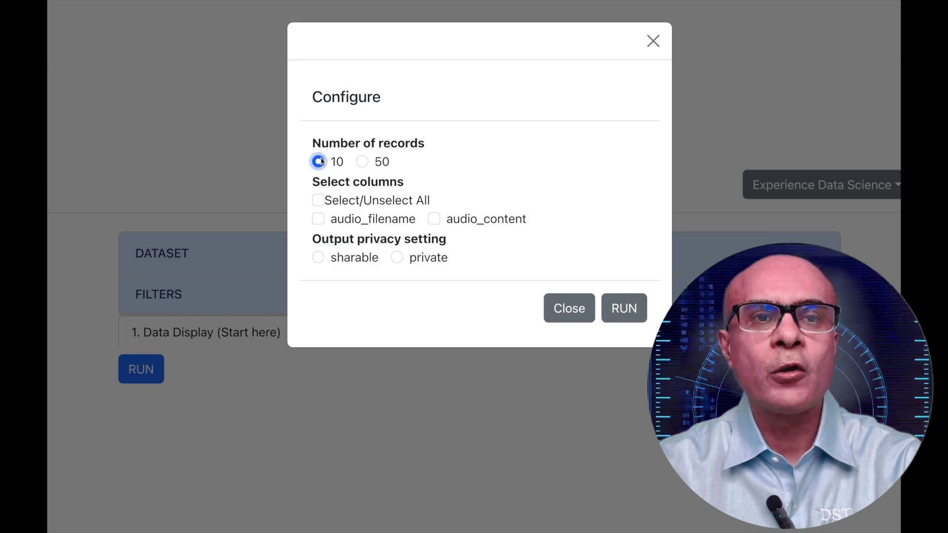
pyautogui.click(319, 200)
pyautogui.click(318, 259)
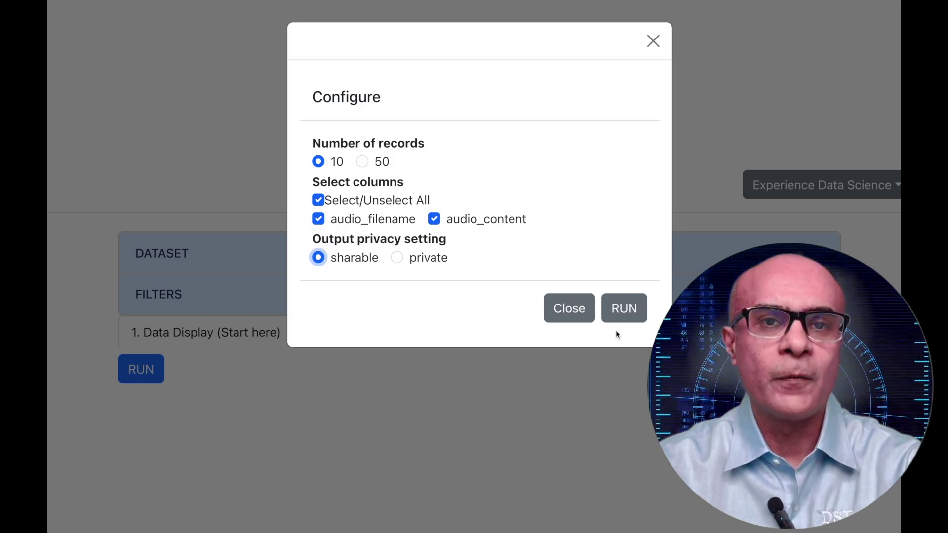
pyautogui.click(625, 316)
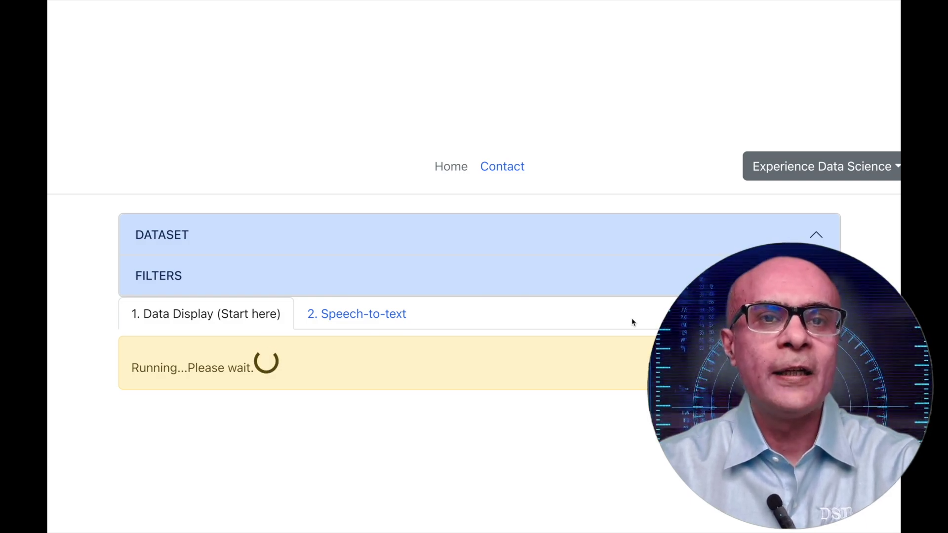
# Check the listed filenames, starting with 1001_DFA_ANG_XX.wav, then move to the Speech-to-text step
pyautogui.scroll(-3, 632, 322)
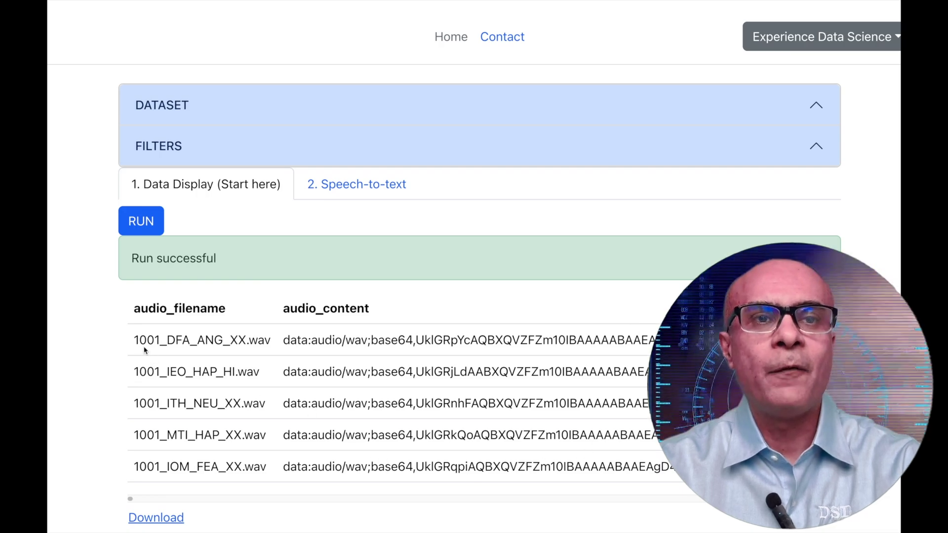
pyautogui.moveTo(142, 340); pyautogui.dragTo(417, 341)
pyautogui.click(284, 345)
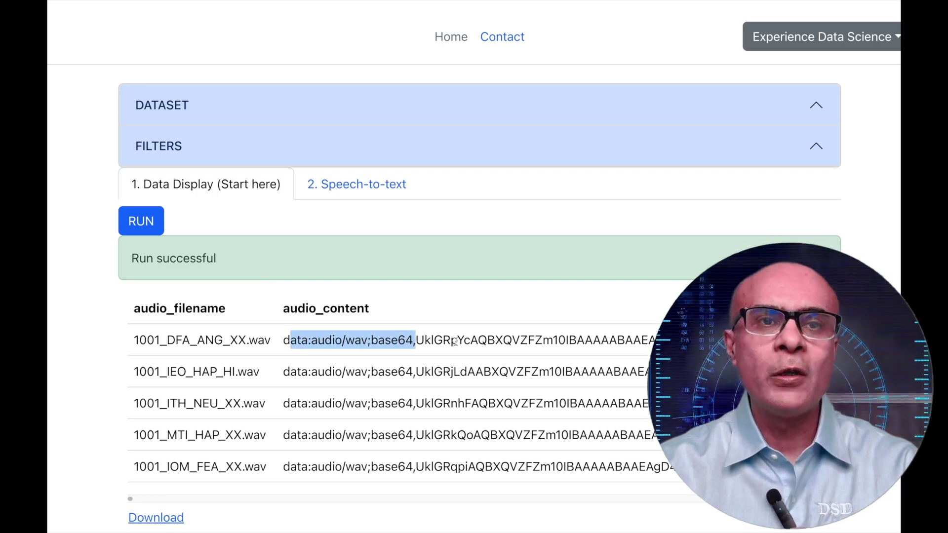
pyautogui.click(362, 190)
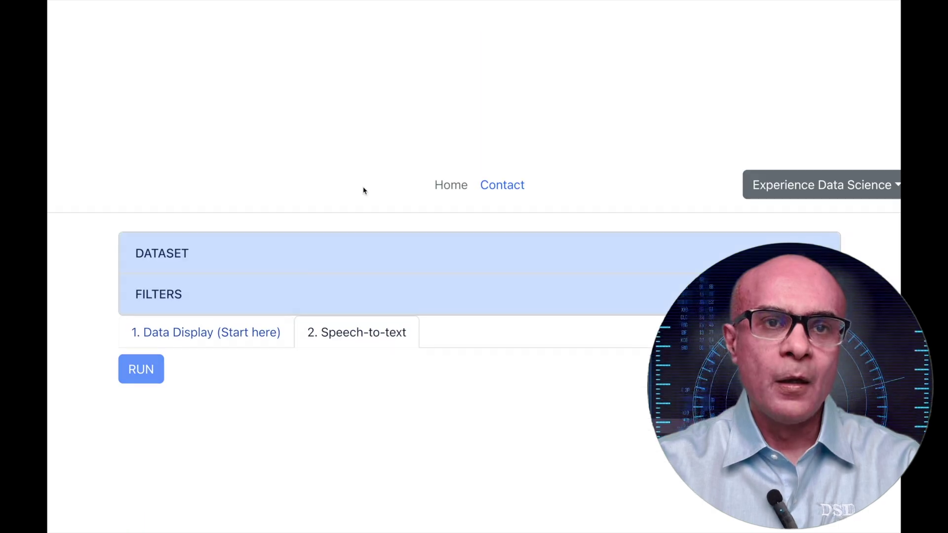
# Run OPENAI_AUDIO_TO_TEXT on audio_content, keeping audio_filename, with sharable output saved as a dataset
pyautogui.click(141, 369)
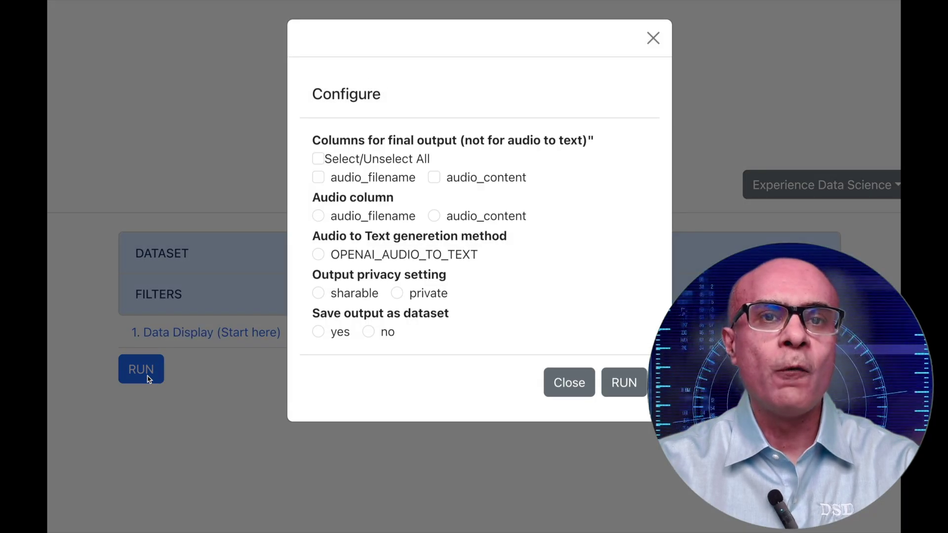
pyautogui.click(318, 181)
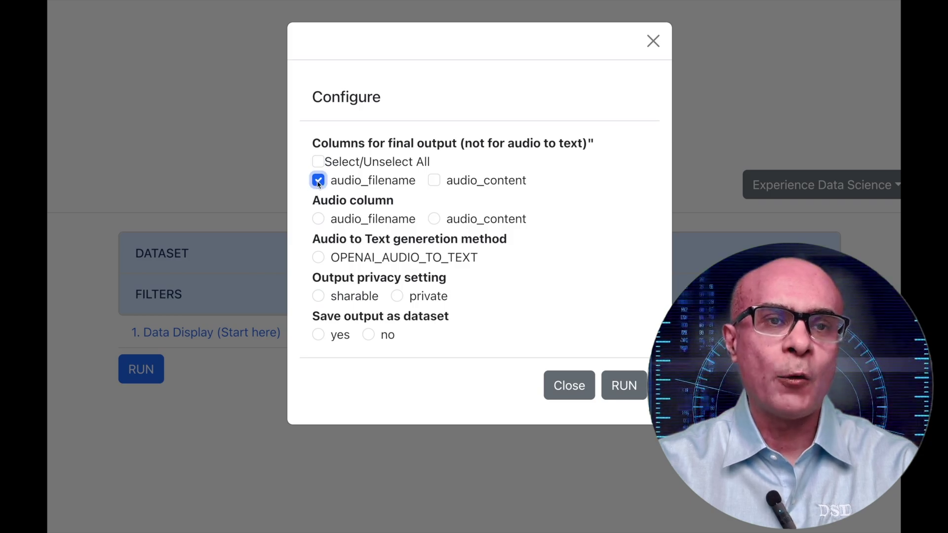
pyautogui.click(434, 220)
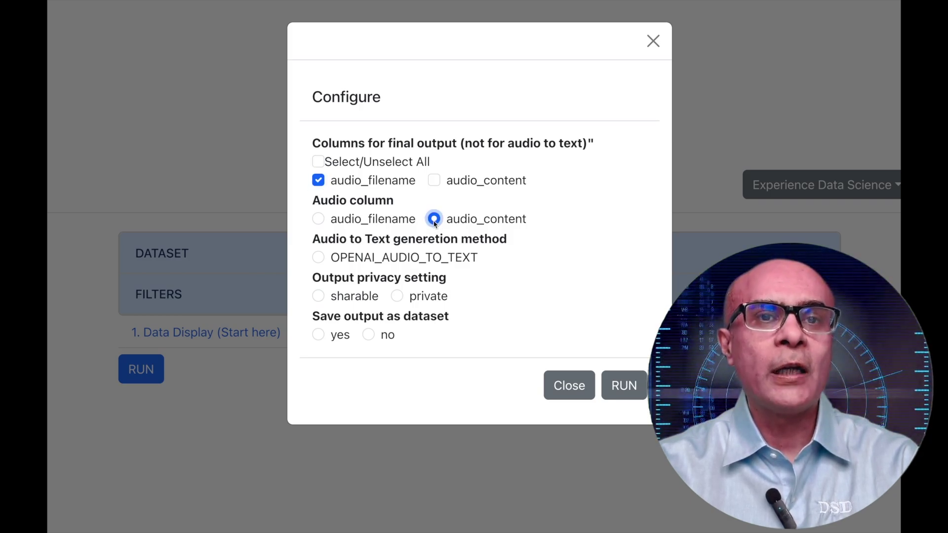
pyautogui.click(319, 258)
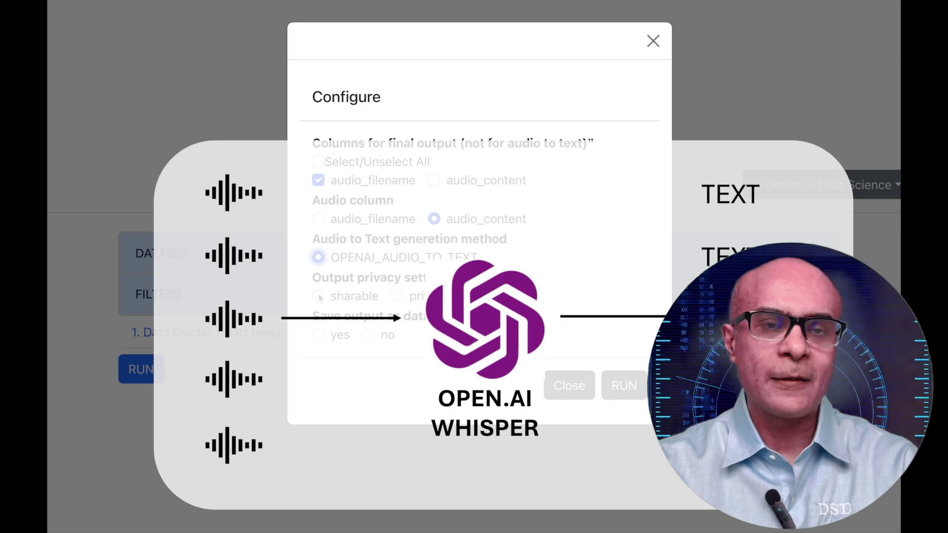
pyautogui.click(318, 296)
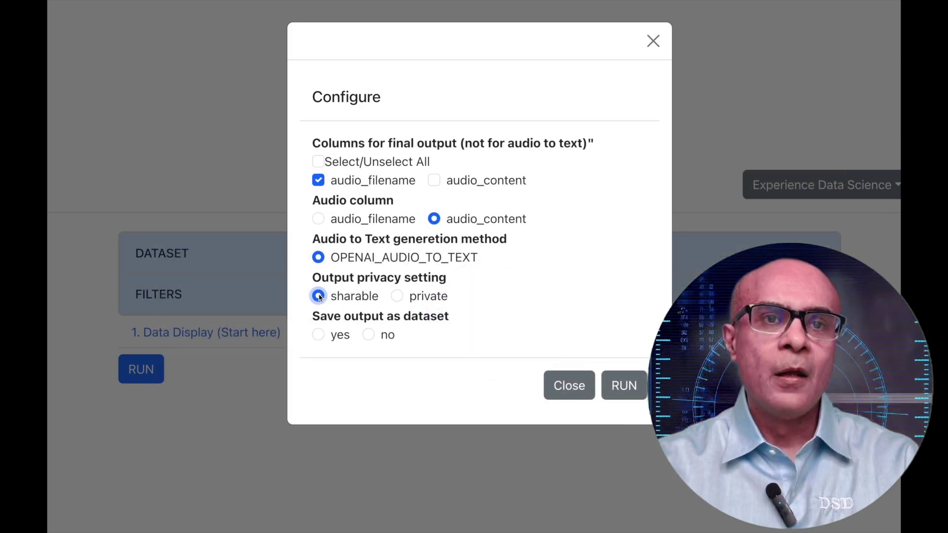
pyautogui.click(318, 334)
pyautogui.click(623, 386)
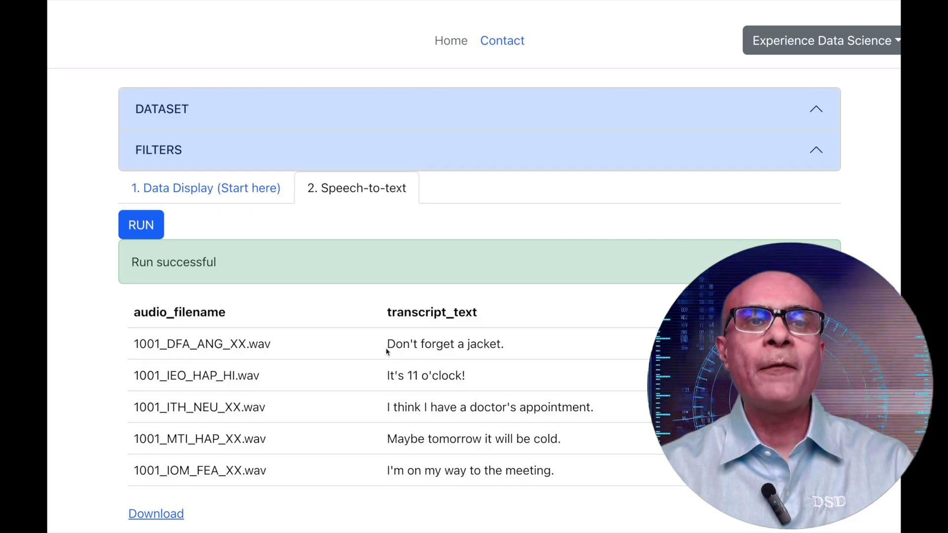
# Review the transcript table, starting with "Don't forget a jacket." for the first file
pyautogui.moveTo(387, 347); pyautogui.dragTo(533, 347)
pyautogui.click(571, 345)
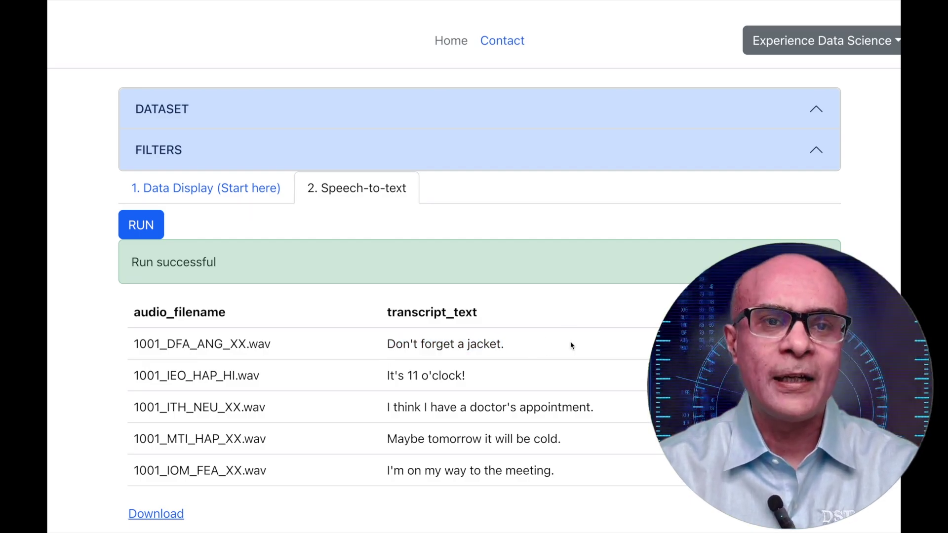